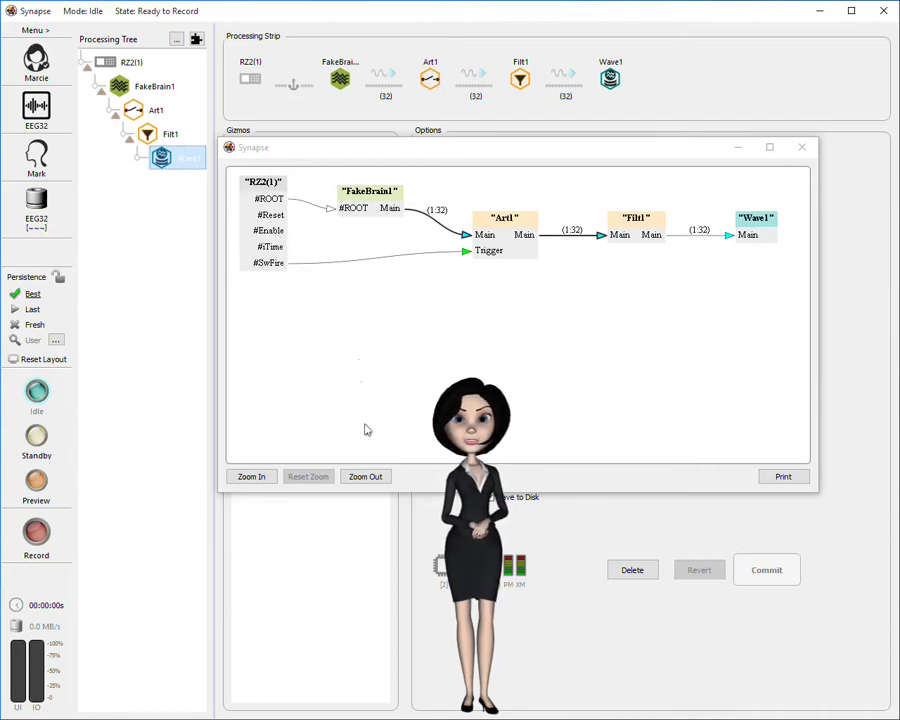
- Zoom out the connection diagram, shrink its window and park it bottom-left below the Wave1 options
{"action": "left_click", "coordinate": [365, 476]}
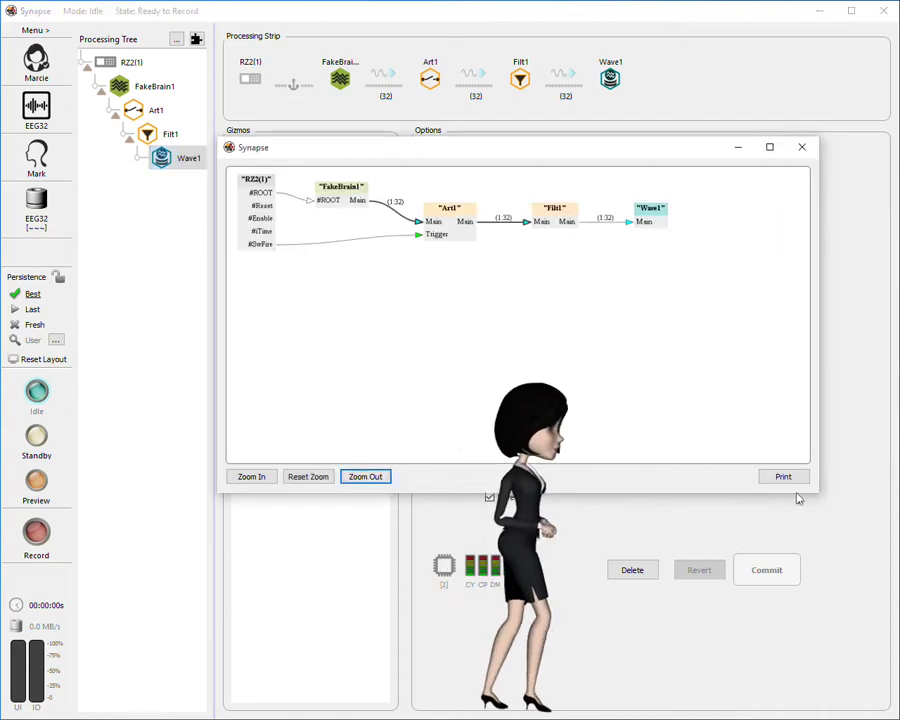
{"action": "left_click_drag", "start_coordinate": [816, 491], "coordinate": [700, 352]}
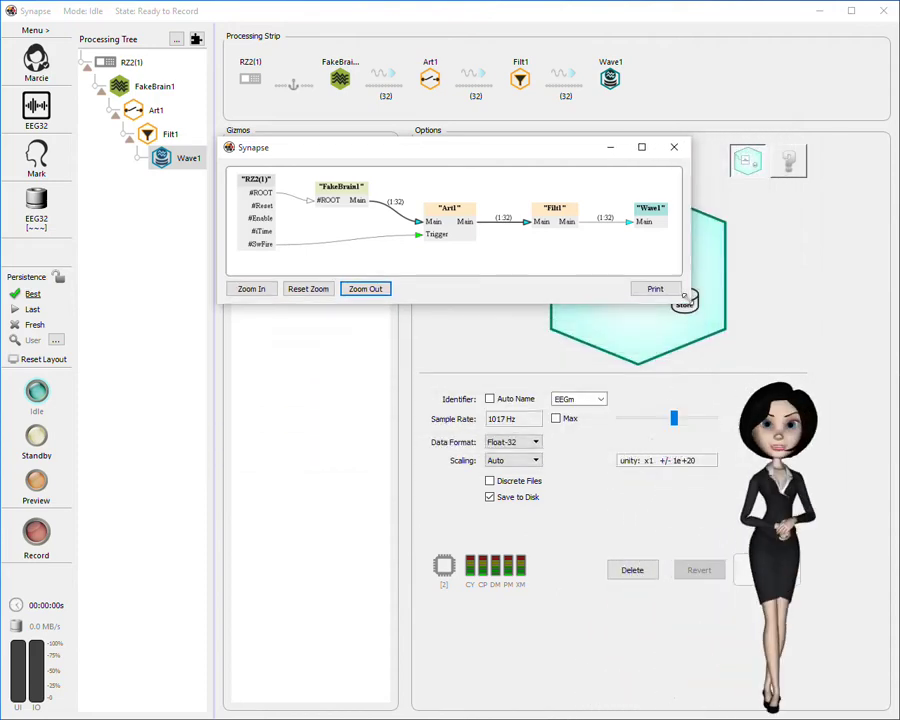
{"action": "mouse_move", "coordinate": [555, 153]}
{"action": "left_mouse_down"}
{"action": "mouse_move", "coordinate": [493, 288]}
{"action": "mouse_move", "coordinate": [433, 563]}
{"action": "left_mouse_up"}
{"action": "left_click", "coordinate": [5, 65]}
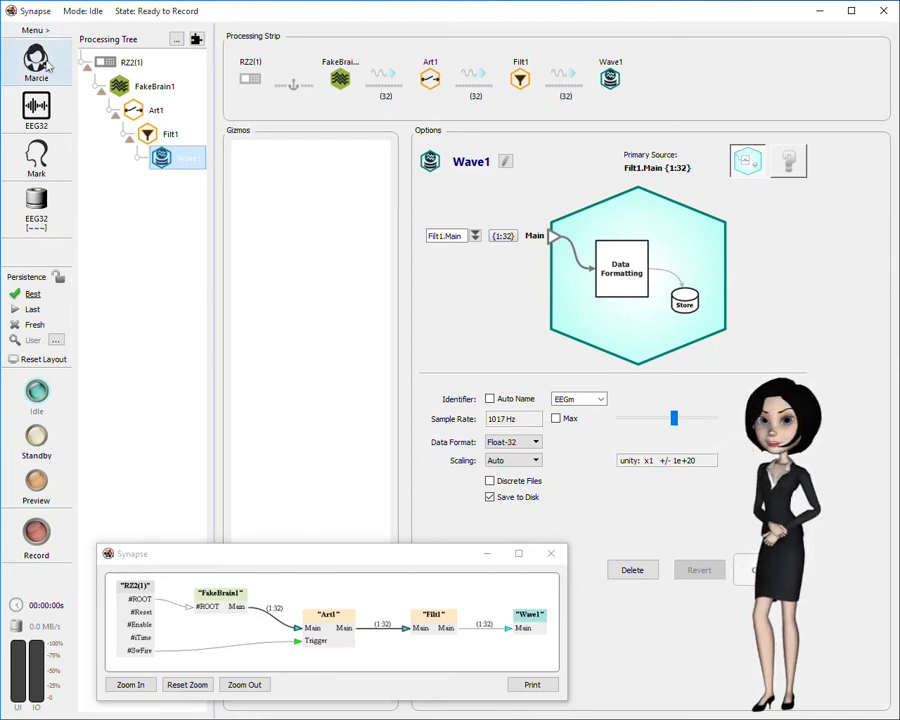
- Enable Port-C.0 on the RZ2(1) Digital I/O tab and name it PhotoDetect
{"action": "left_click", "coordinate": [118, 63]}
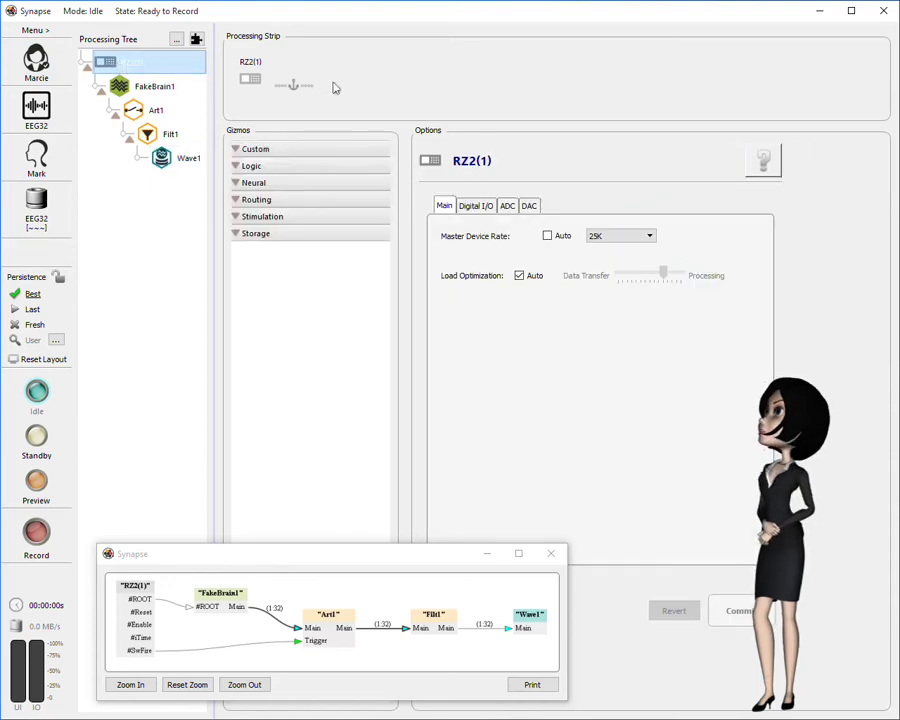
{"action": "left_click", "coordinate": [477, 207]}
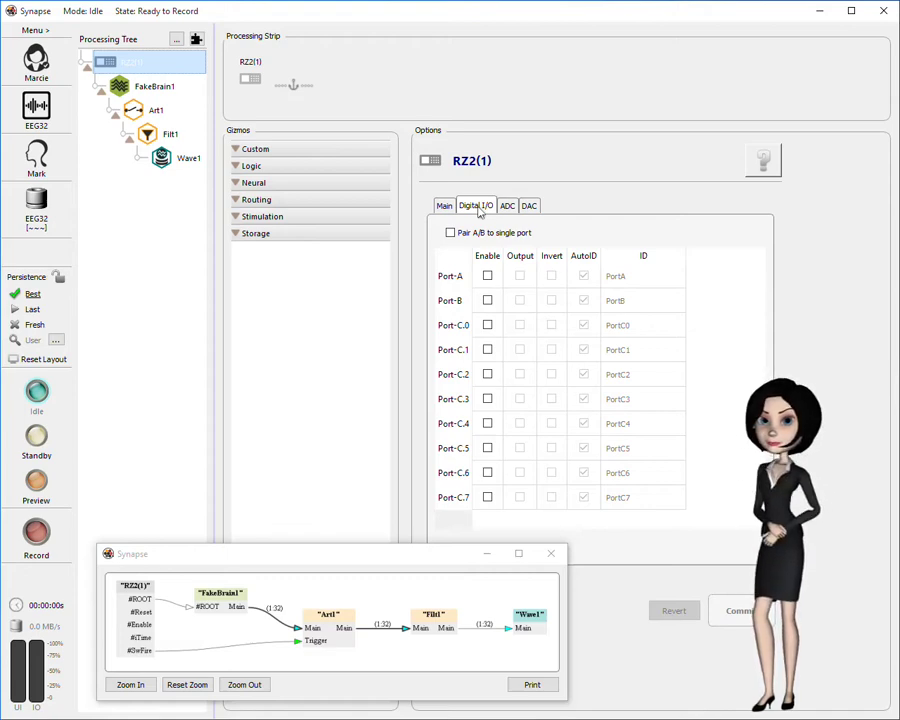
{"action": "left_click", "coordinate": [488, 325]}
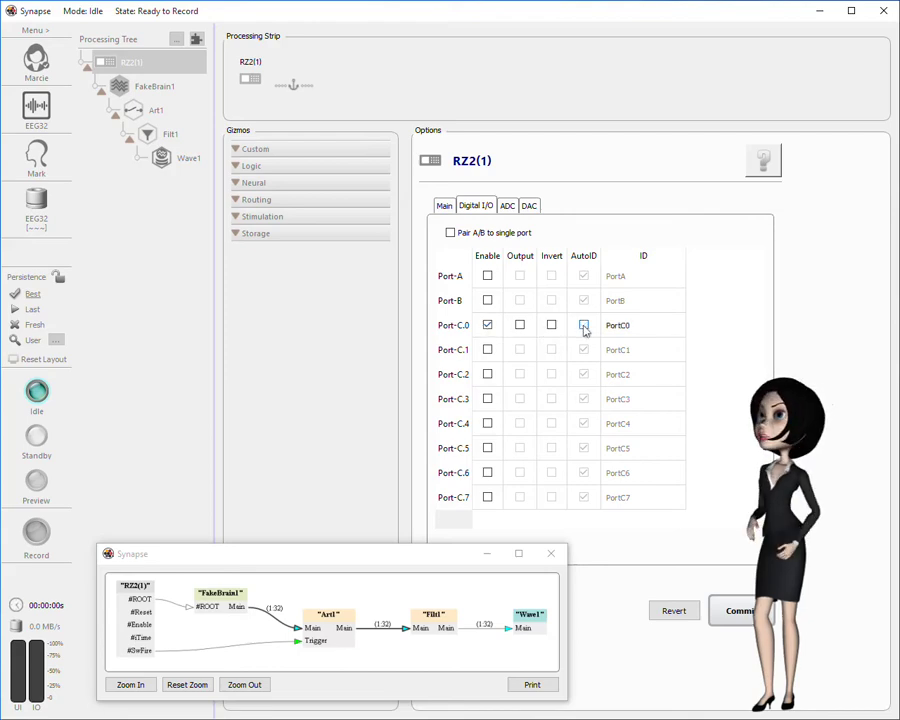
{"action": "double_click", "coordinate": [618, 326]}
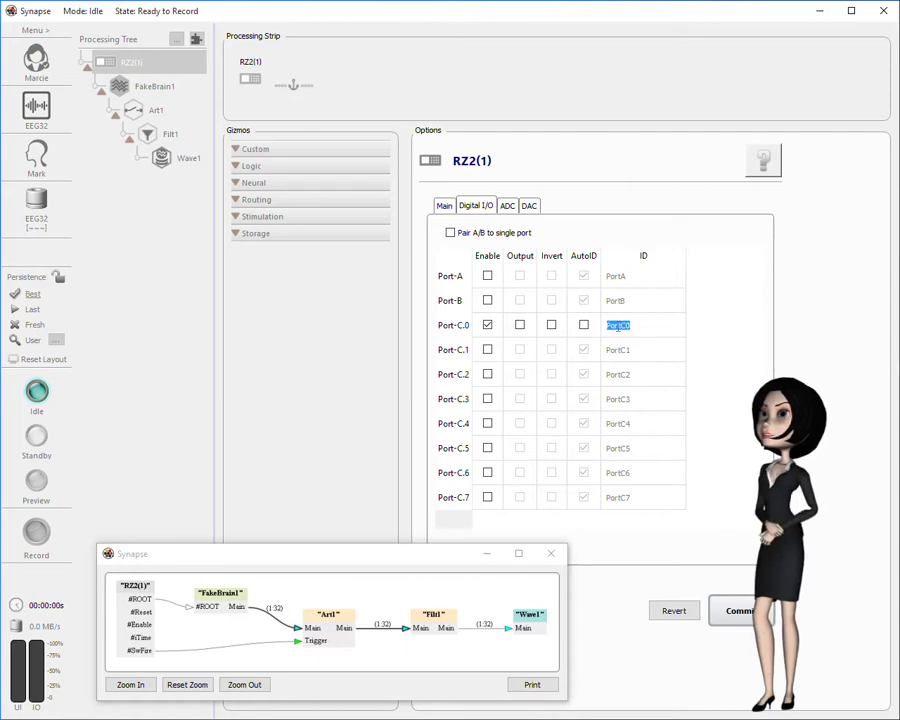
{"action": "type", "text": "PhotoDe"}
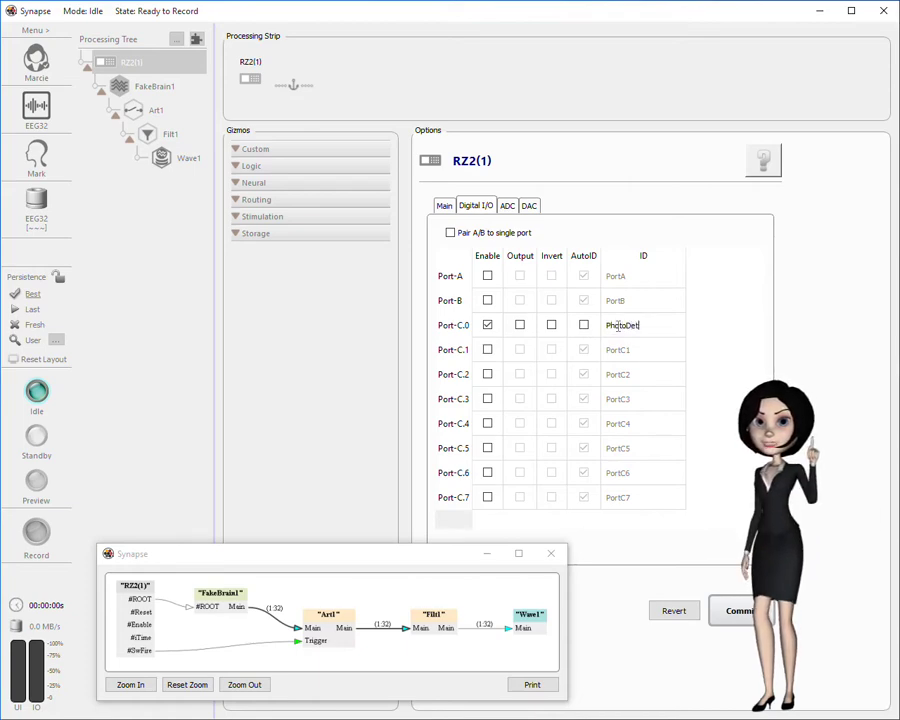
{"action": "type", "text": "t"}
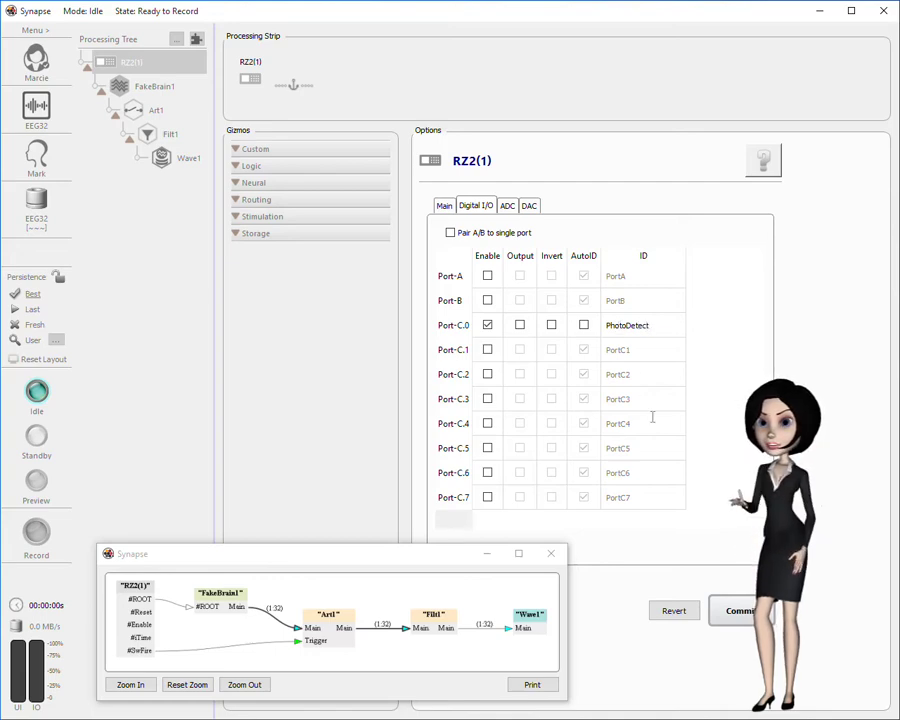
- Commit the Port-C.0 change and enlarge the diagram to show the new PhotoDetect output
{"action": "left_click", "coordinate": [724, 611]}
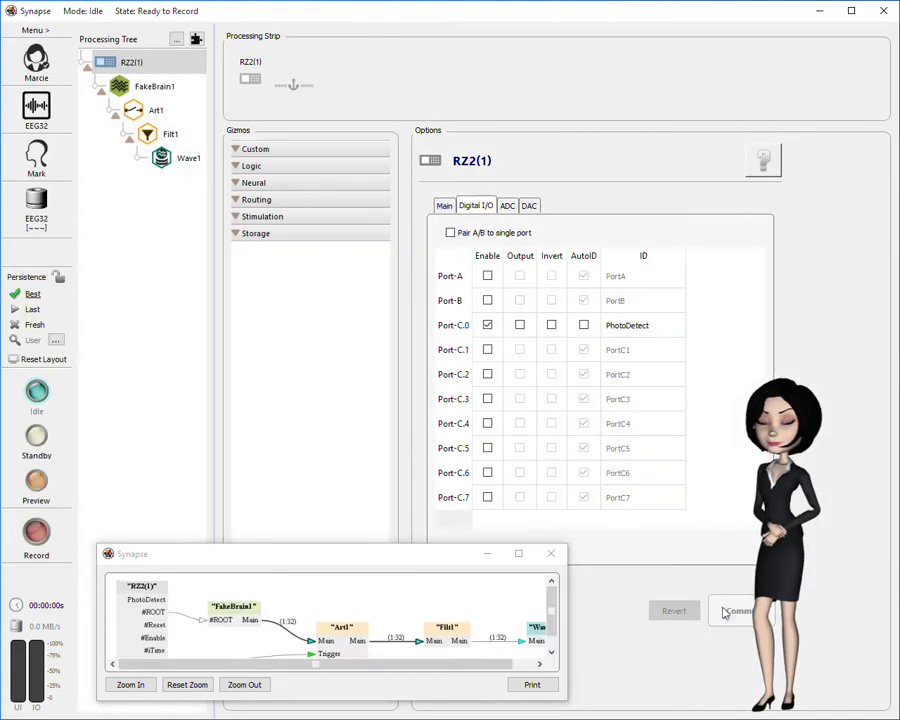
{"action": "left_click_drag", "start_coordinate": [85, 709], "coordinate": [84, 714]}
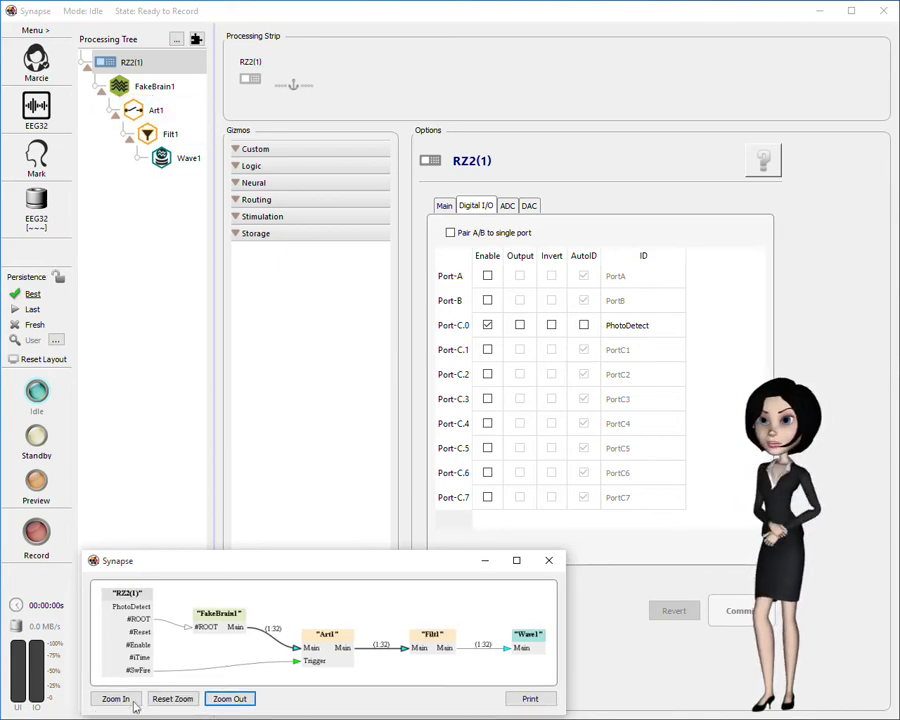
- Set Art1's trigger source to RZn(1).PhotoDetect and commit the change
{"action": "double_click", "coordinate": [328, 652]}
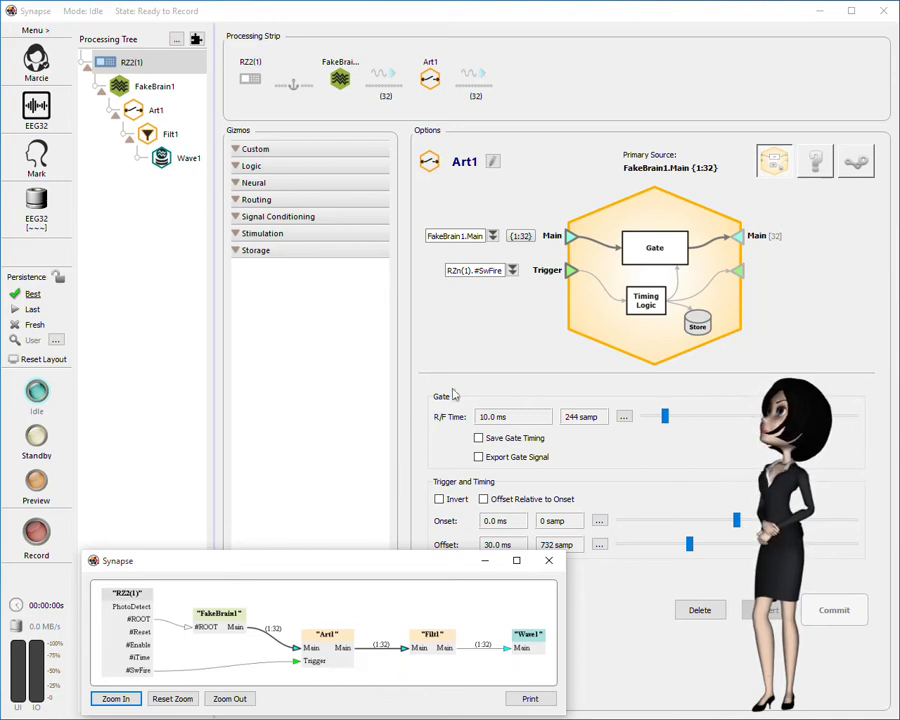
{"action": "left_click", "coordinate": [512, 271]}
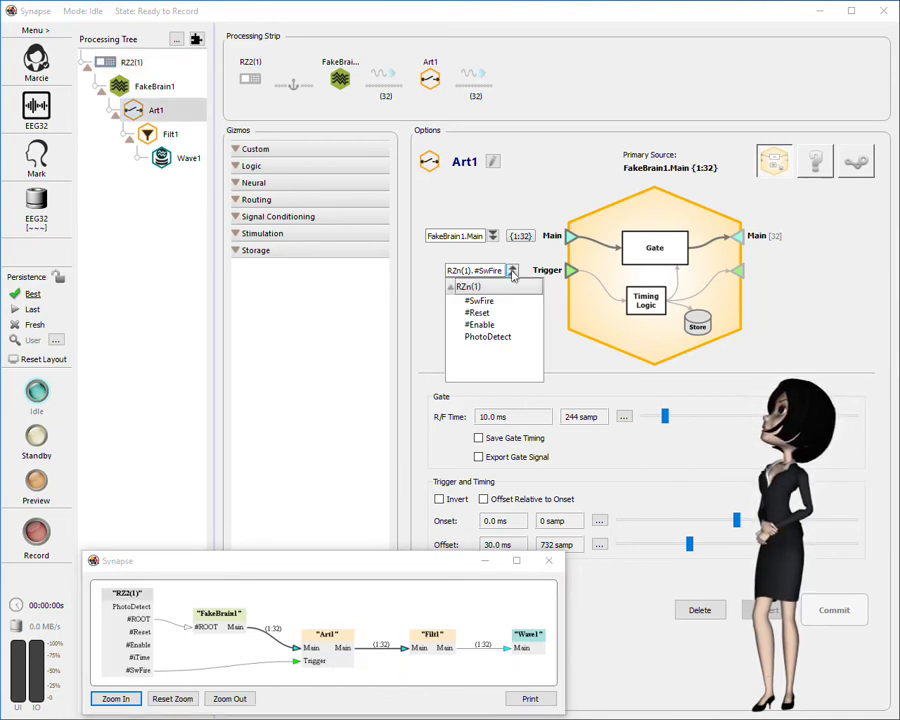
{"action": "left_click", "coordinate": [488, 336]}
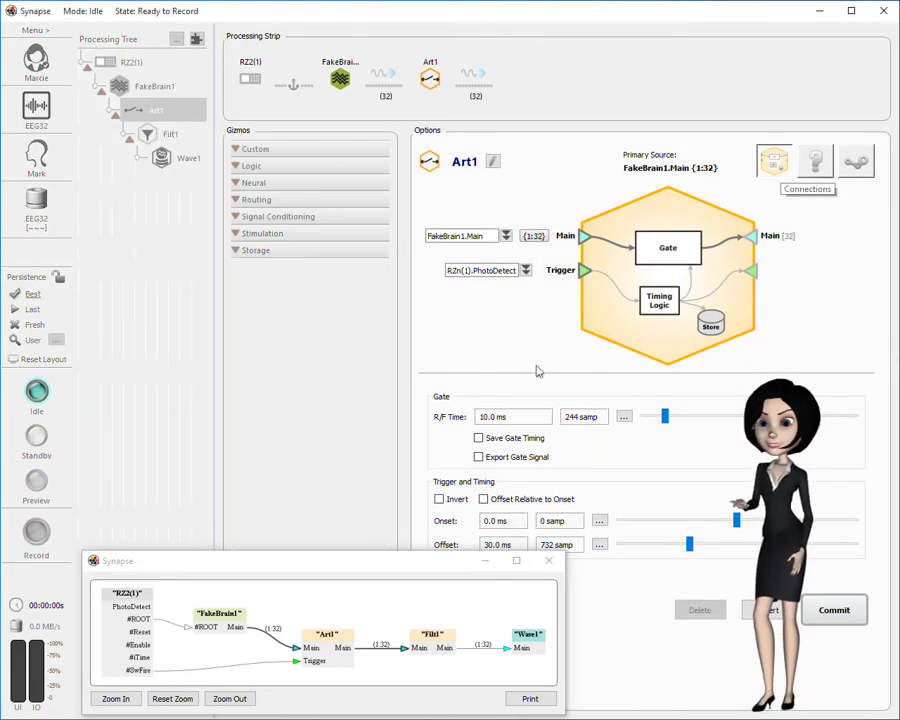
{"action": "left_click", "coordinate": [830, 608]}
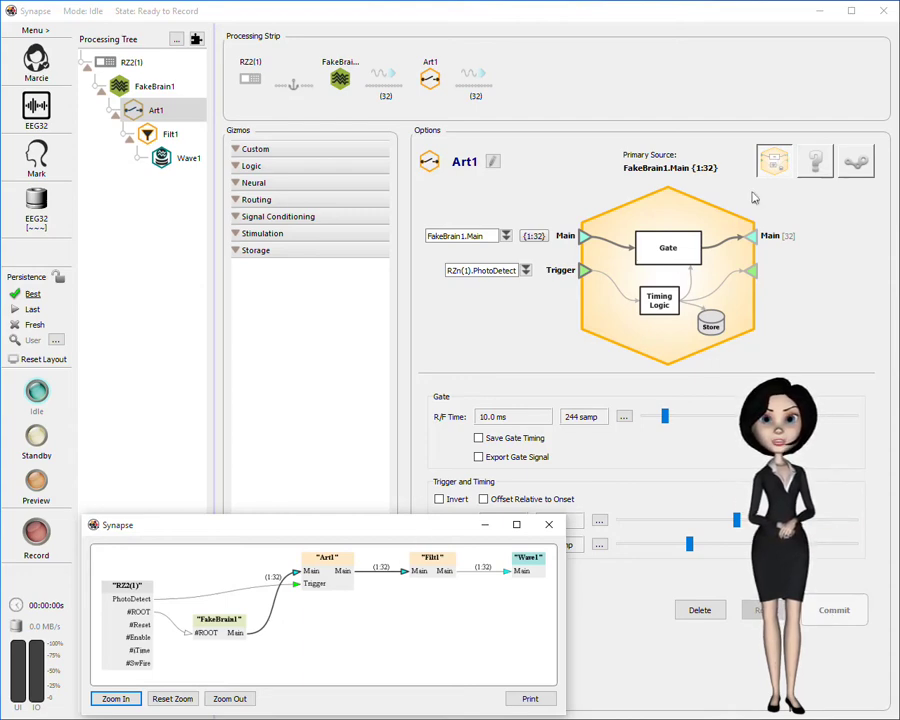
- Hide Art1's block diagram and enable Save Gate Timing and Offset Relative to Onset
{"action": "left_click", "coordinate": [776, 172]}
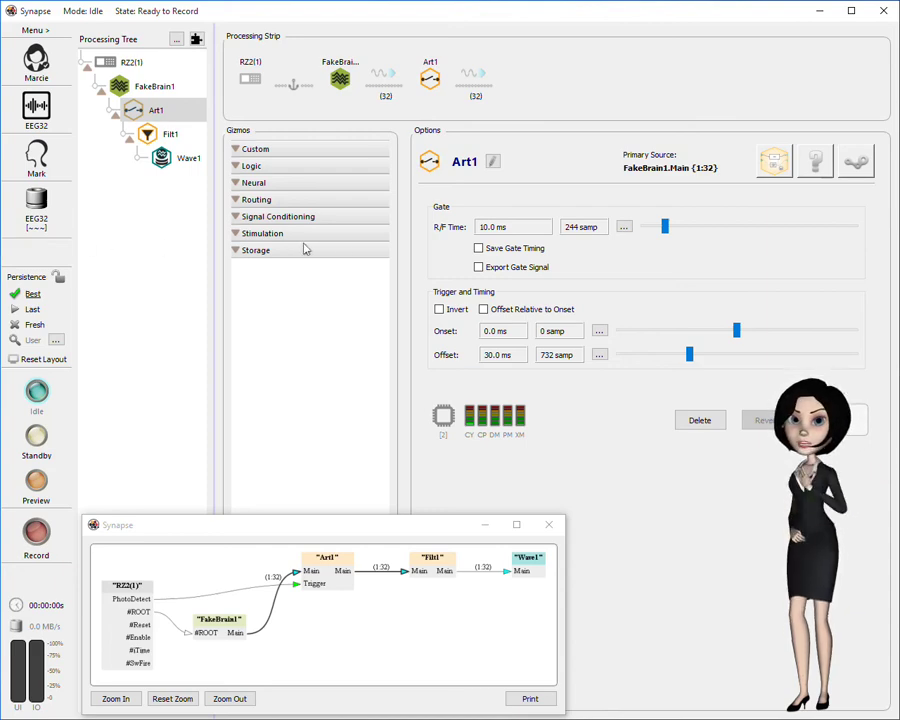
{"action": "left_click", "coordinate": [479, 249]}
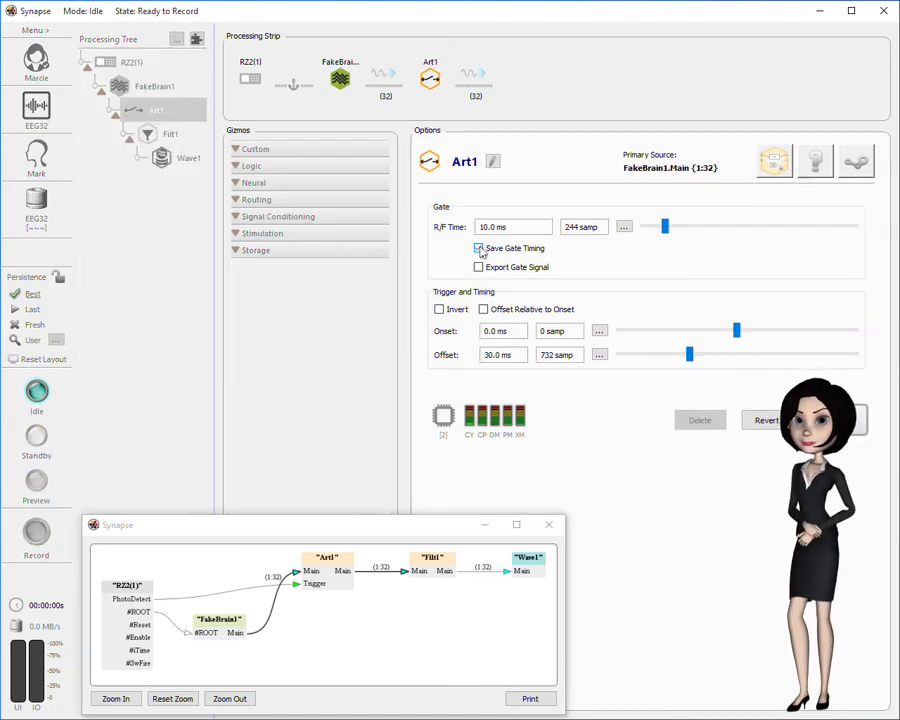
{"action": "left_click", "coordinate": [484, 310]}
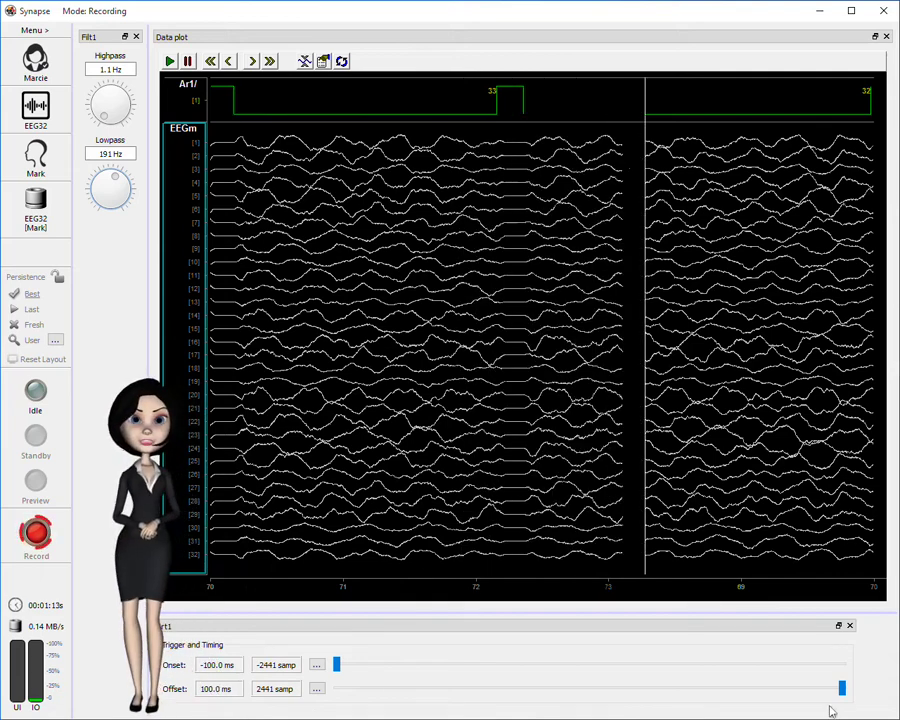
- During recording, narrow Art1's gate to a 60.8 ms offset and -13.4 ms onset
{"action": "left_click_drag", "start_coordinate": [838, 688], "coordinate": [643, 707]}
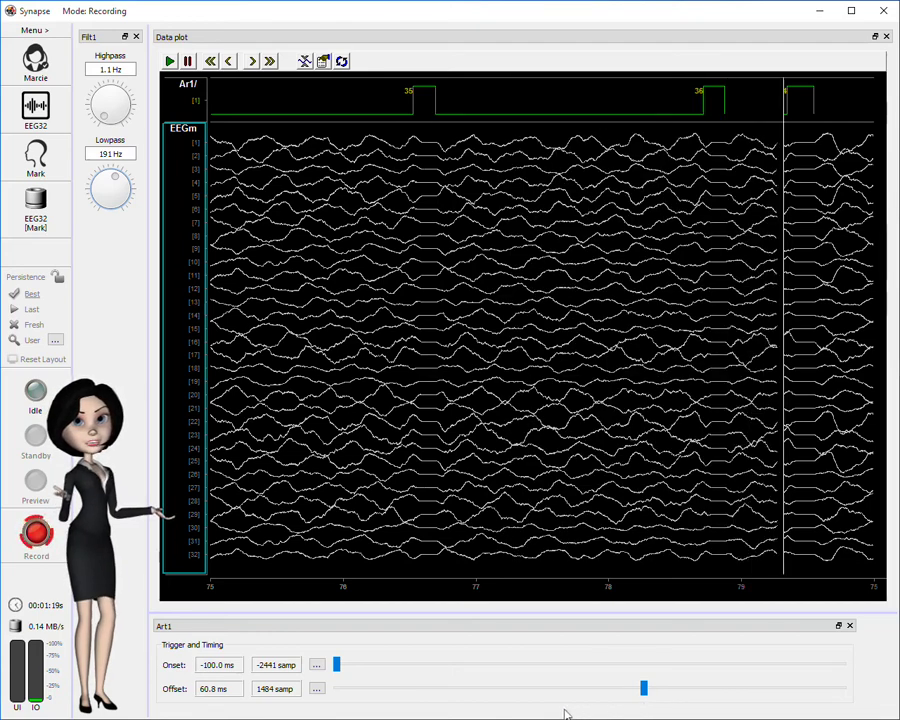
{"action": "left_click_drag", "start_coordinate": [336, 664], "coordinate": [554, 668]}
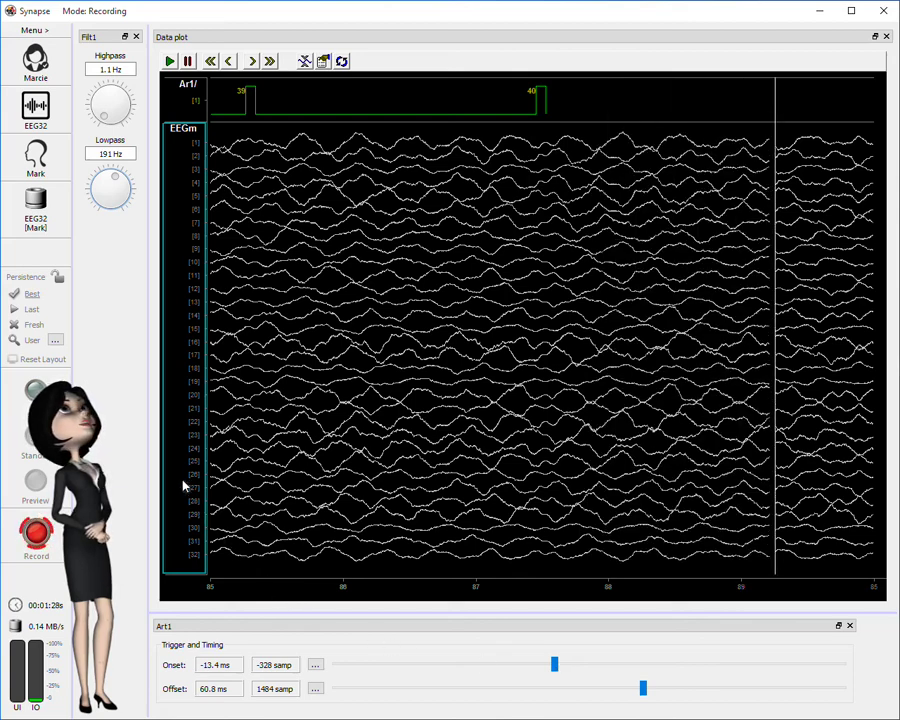
- Raise the Filt1 lowpass cutoff to 3981 Hz
{"action": "scroll", "coordinate": [117, 181], "scroll_direction": "up", "scroll_amount": 2}
{"action": "scroll", "coordinate": [118, 183], "scroll_direction": "up", "scroll_amount": 5}
{"action": "scroll", "coordinate": [120, 186], "scroll_direction": "up", "scroll_amount": 4}
{"action": "scroll", "coordinate": [122, 190], "scroll_direction": "up", "scroll_amount": 4}
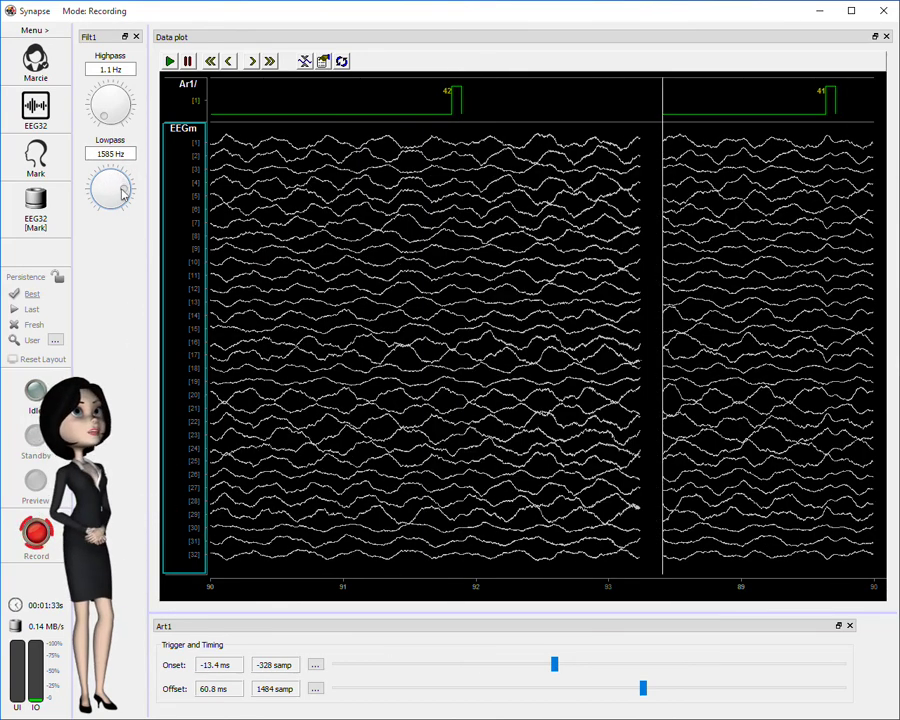
{"action": "scroll", "coordinate": [122, 193], "scroll_direction": "up", "scroll_amount": 4}
{"action": "scroll", "coordinate": [122, 193], "scroll_direction": "up", "scroll_amount": 2}
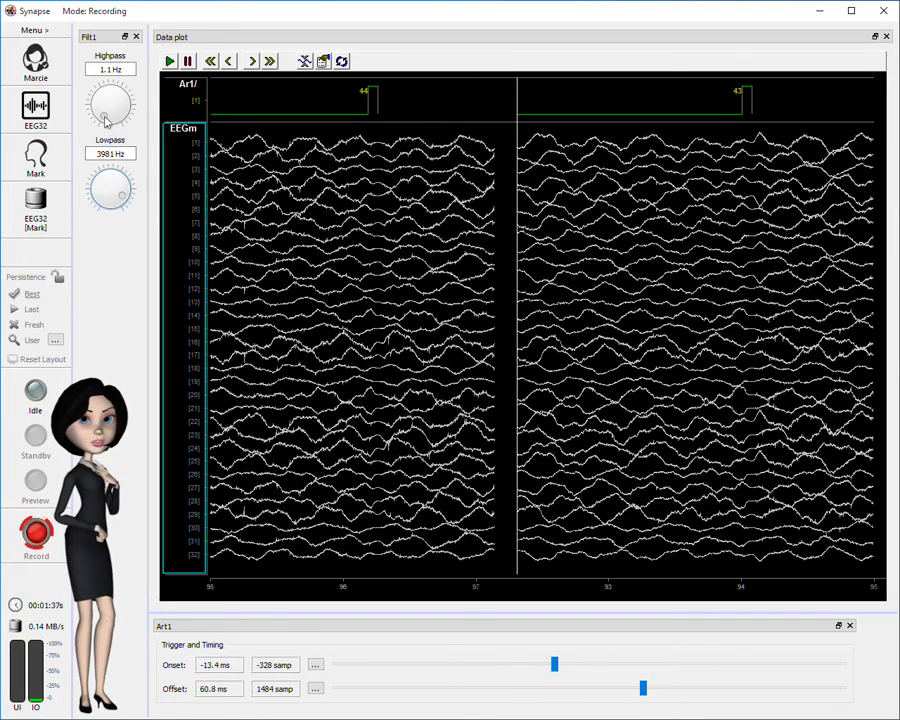
- Raise the Filt1 highpass to 398 Hz and auto-scale the EEG traces
{"action": "scroll", "coordinate": [108, 116], "scroll_direction": "up", "scroll_amount": 3}
{"action": "scroll", "coordinate": [110, 112], "scroll_direction": "up", "scroll_amount": 5}
{"action": "scroll", "coordinate": [112, 108], "scroll_direction": "up", "scroll_amount": 8}
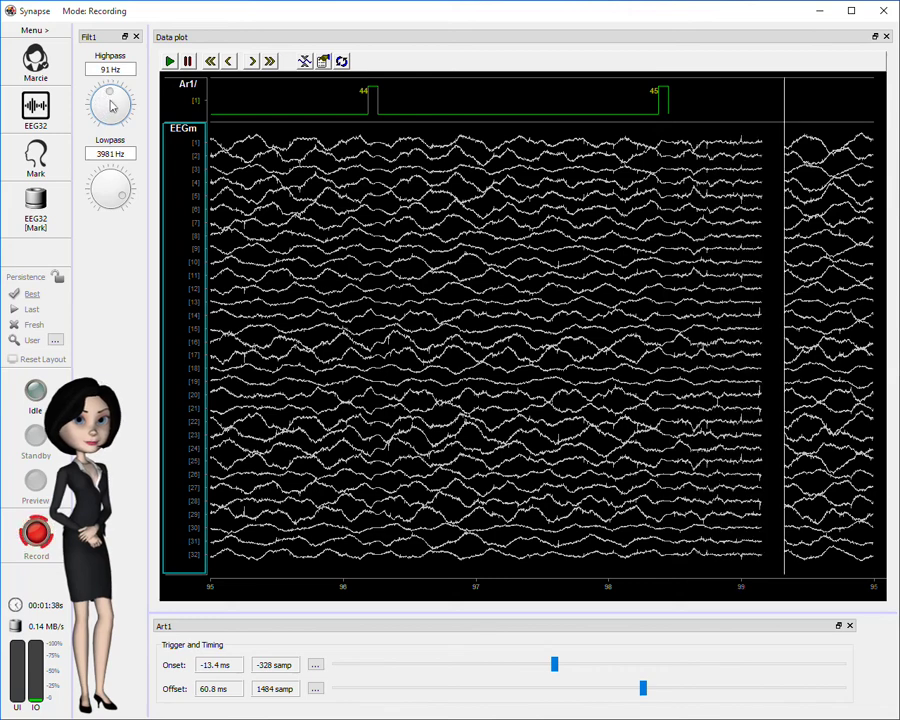
{"action": "scroll", "coordinate": [113, 106], "scroll_direction": "up", "scroll_amount": 4}
{"action": "scroll", "coordinate": [117, 105], "scroll_direction": "up", "scroll_amount": 2}
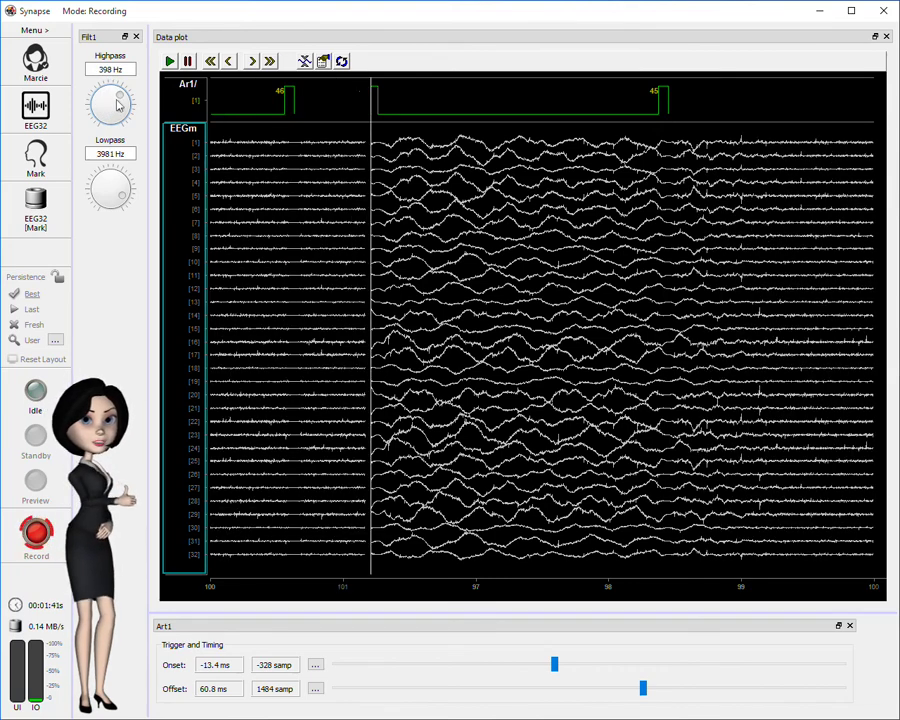
{"action": "left_click", "coordinate": [305, 63]}
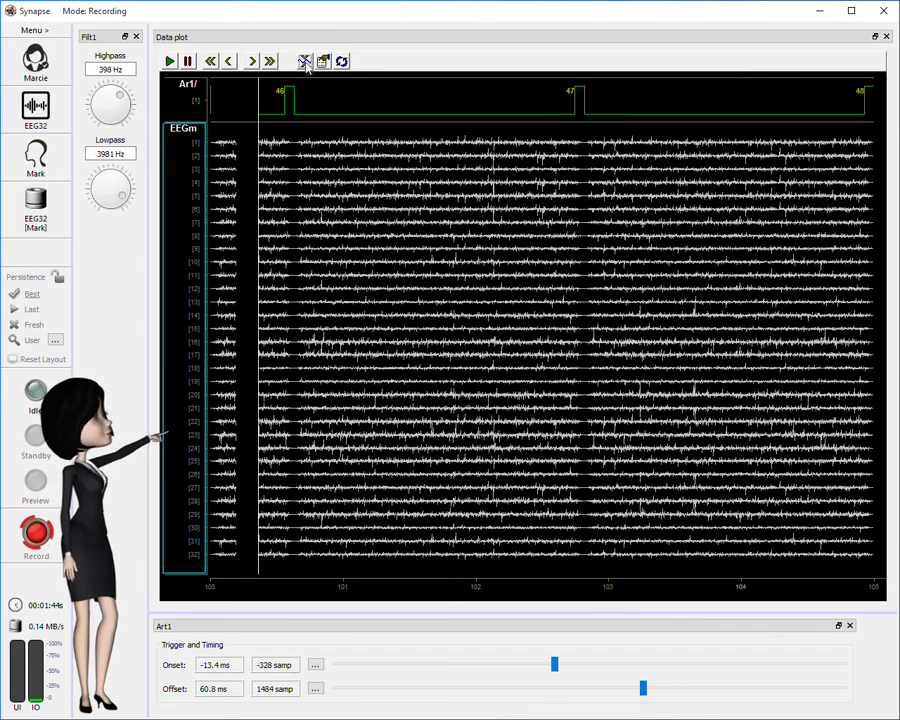